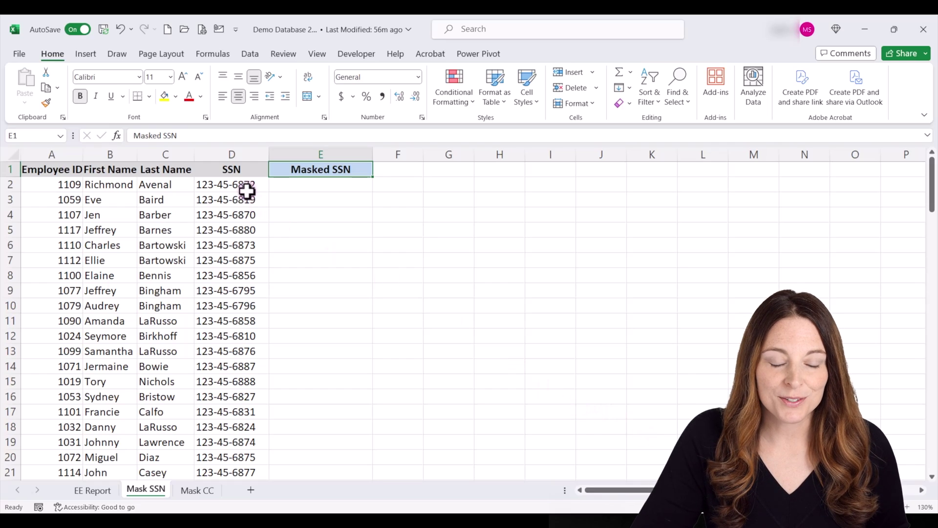
# Select cell E2 under the Masked SSN heading and enter edit mode.
pyautogui.click(288, 184)
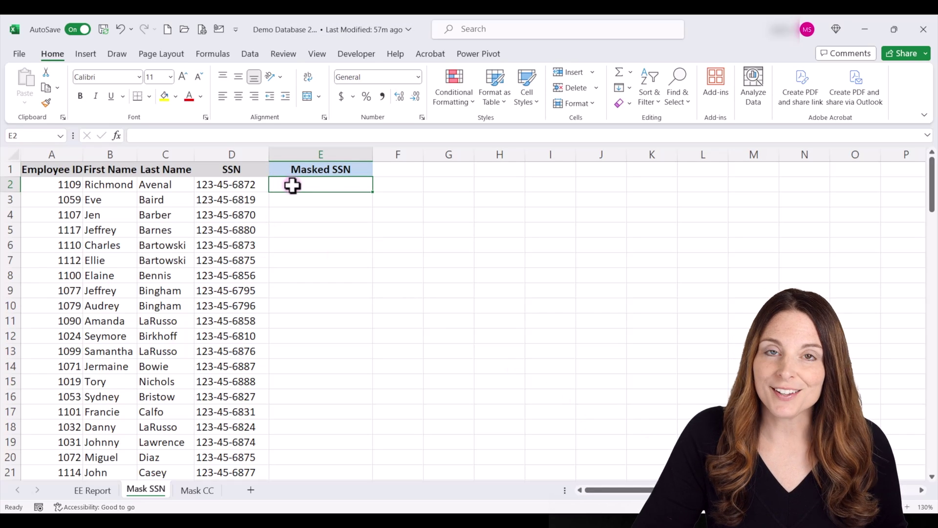
pyautogui.doubleClick(292, 185)
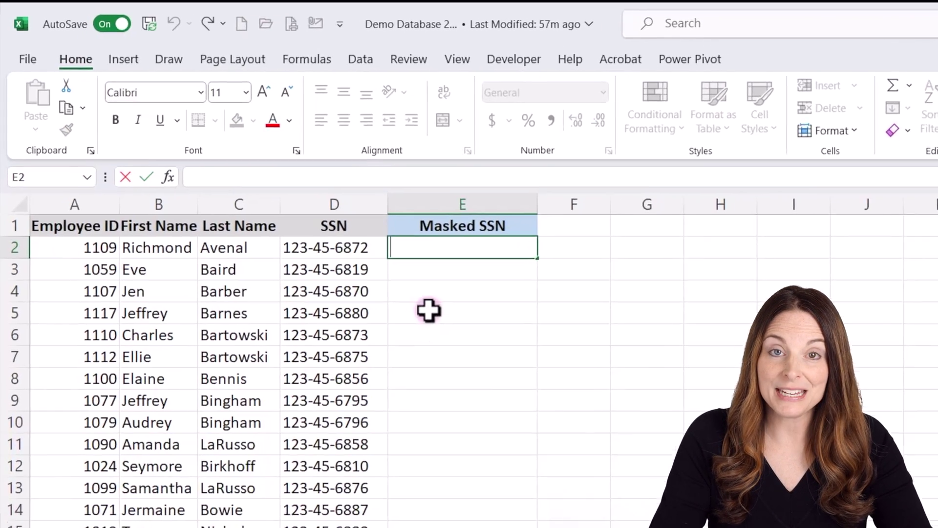
# Enter =("***-**-"&RIGHT(D2,4)) in E2 so it shows ***-**-6872.
pyautogui.write('=')
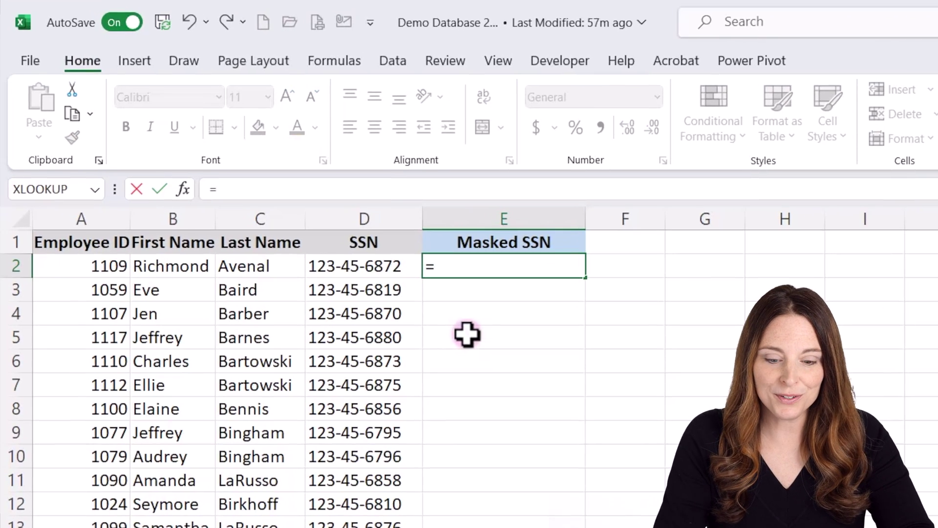
pyautogui.write('(')
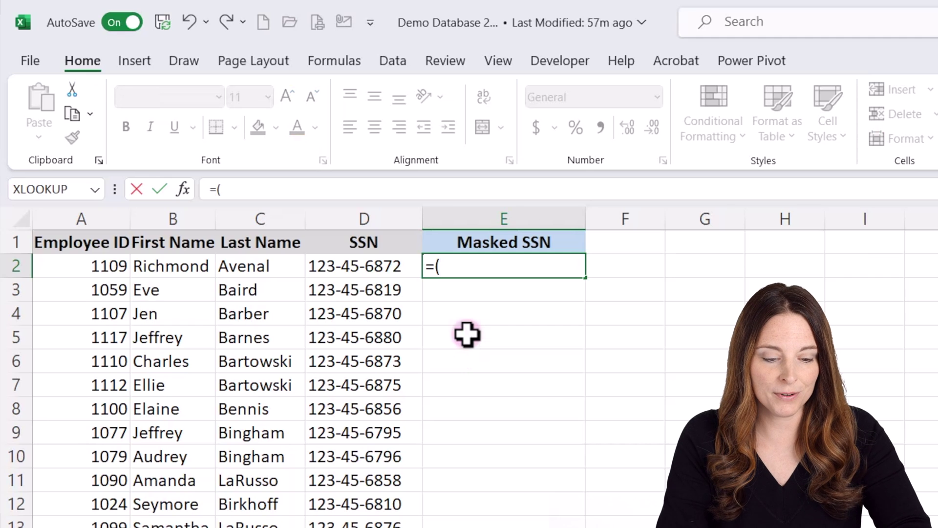
pyautogui.write('"')
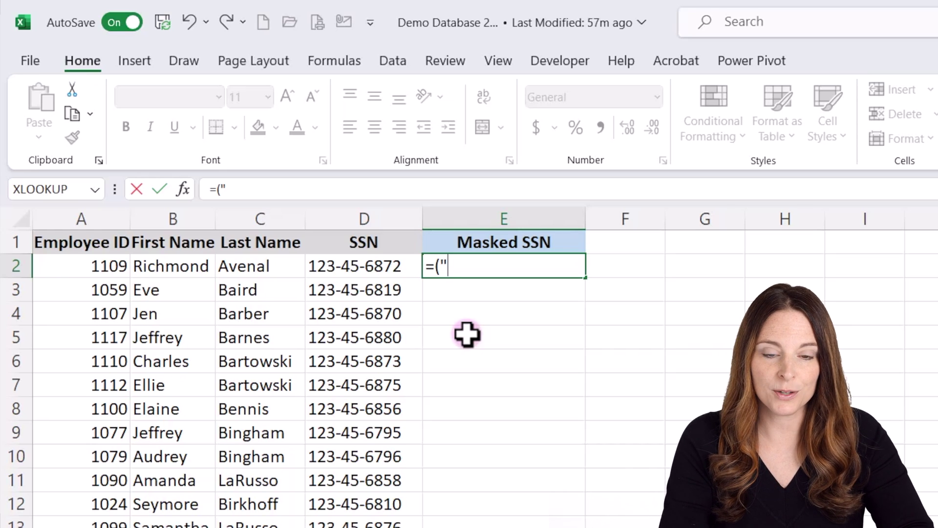
pyautogui.write('***')
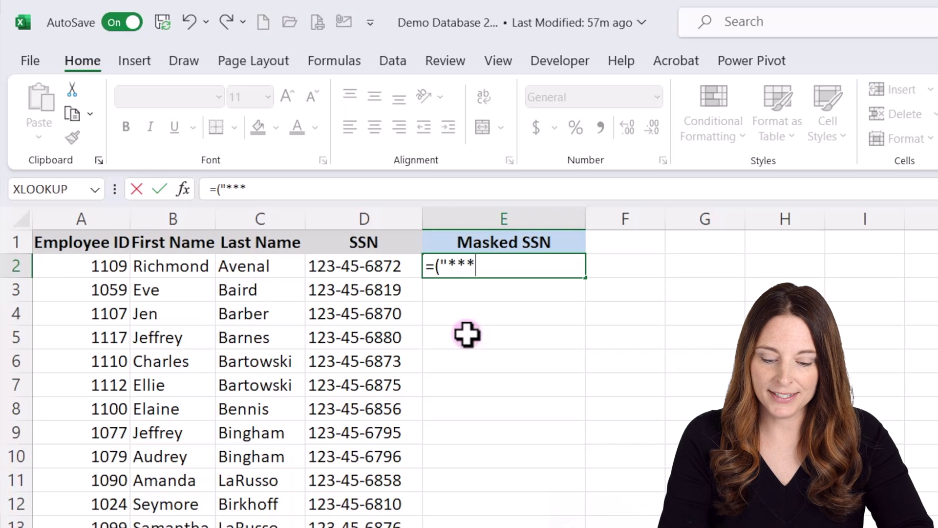
pyautogui.write('-**')
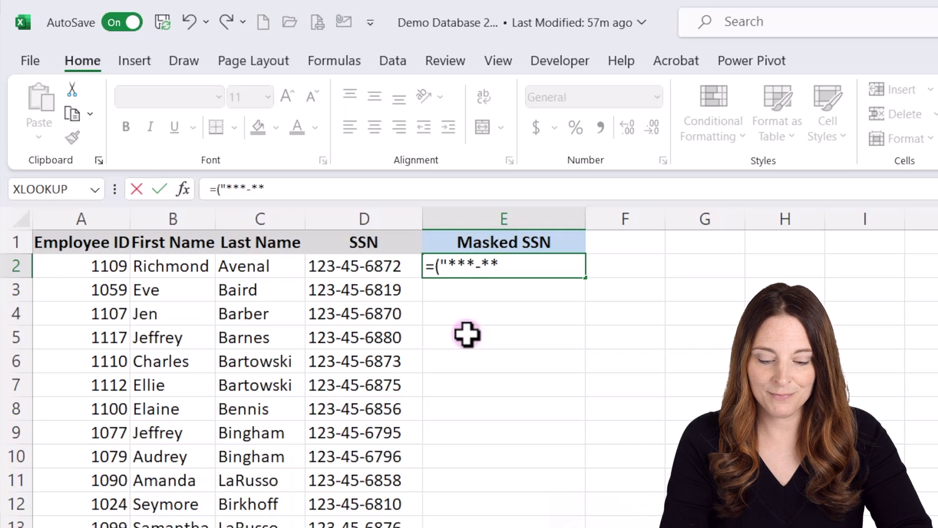
pyautogui.write('-')
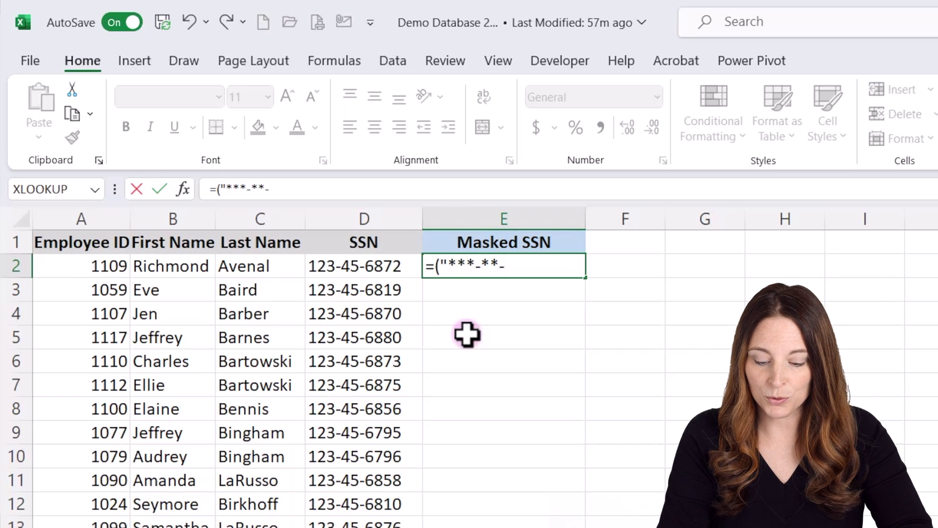
pyautogui.write('"')
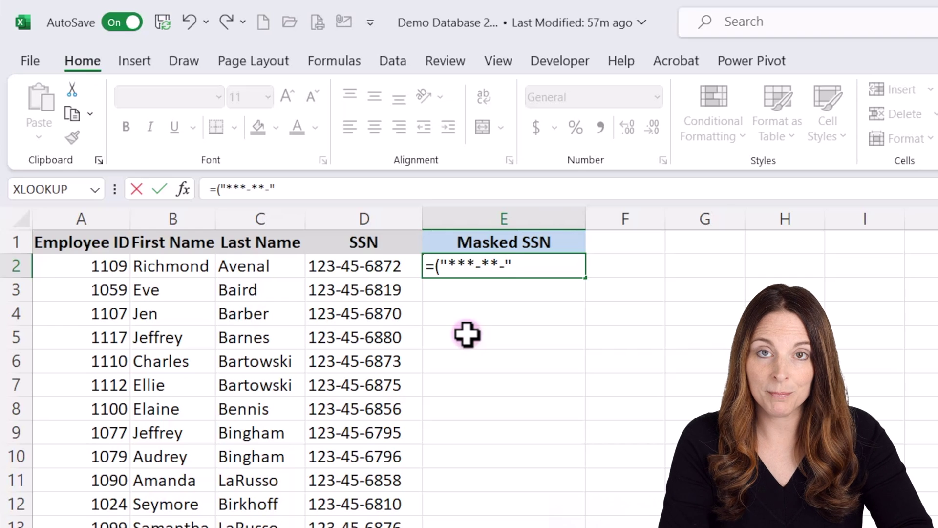
pyautogui.write('&')
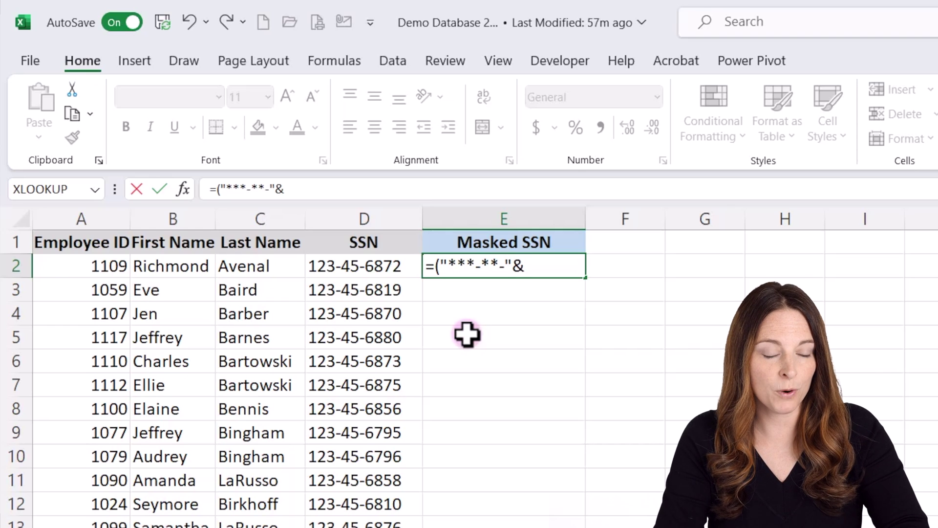
pyautogui.write('RIGHT')
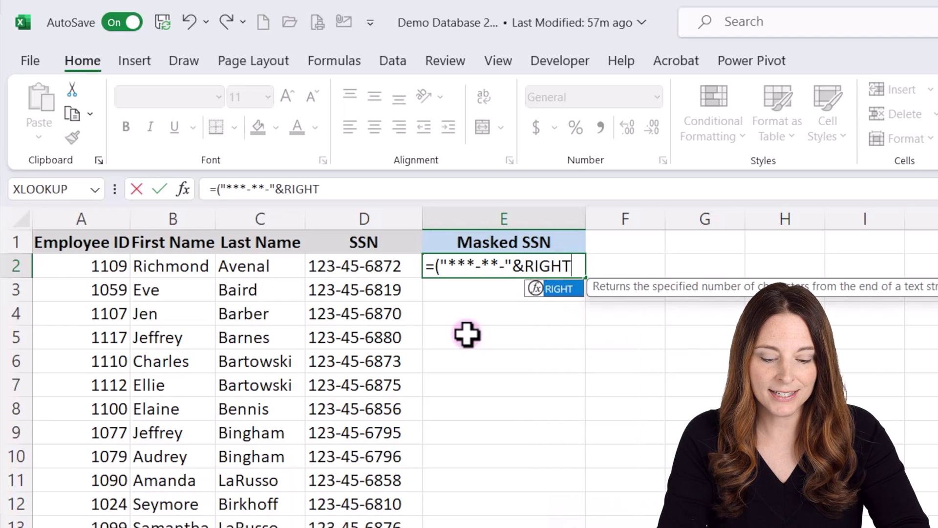
pyautogui.write('(')
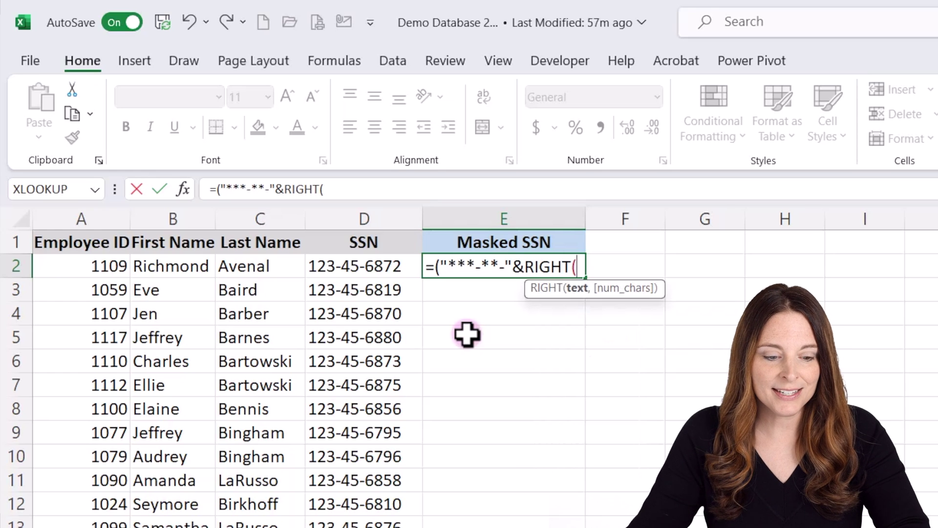
pyautogui.click(373, 270)
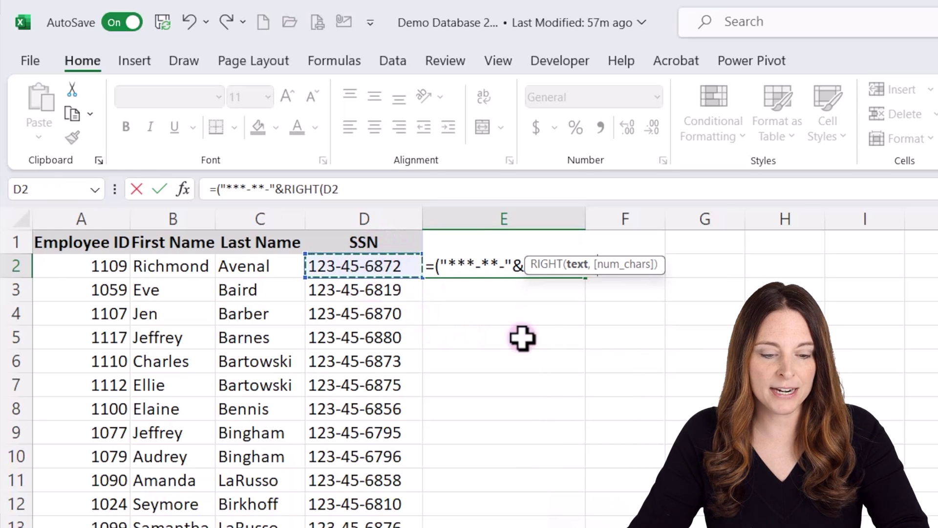
pyautogui.write(',')
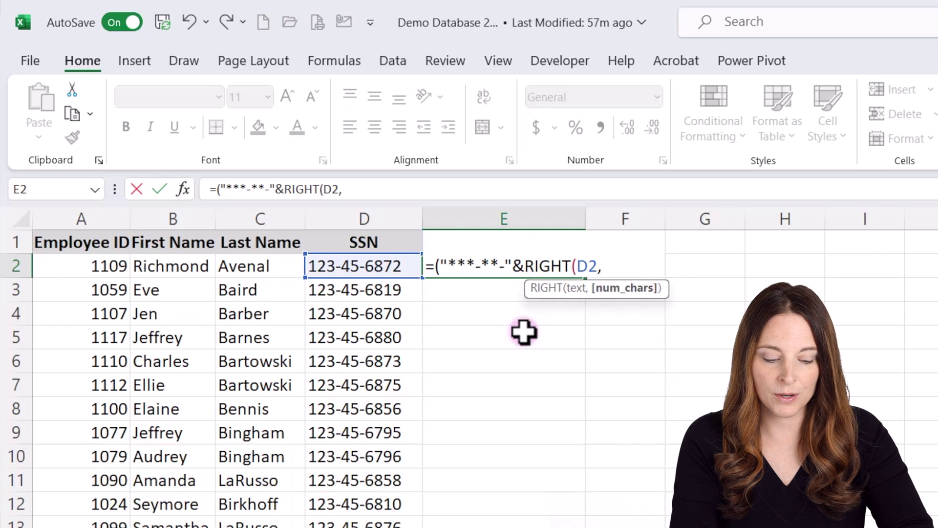
pyautogui.write('4')
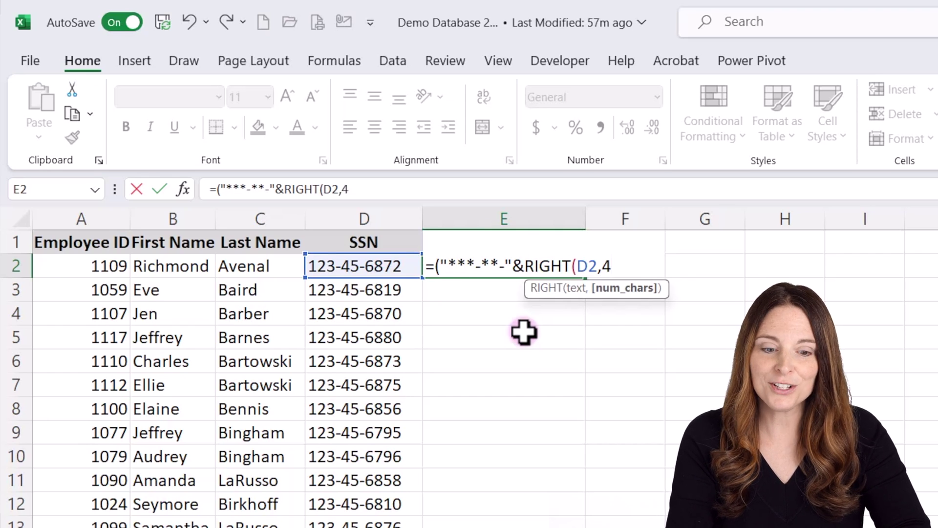
pyautogui.write(')')
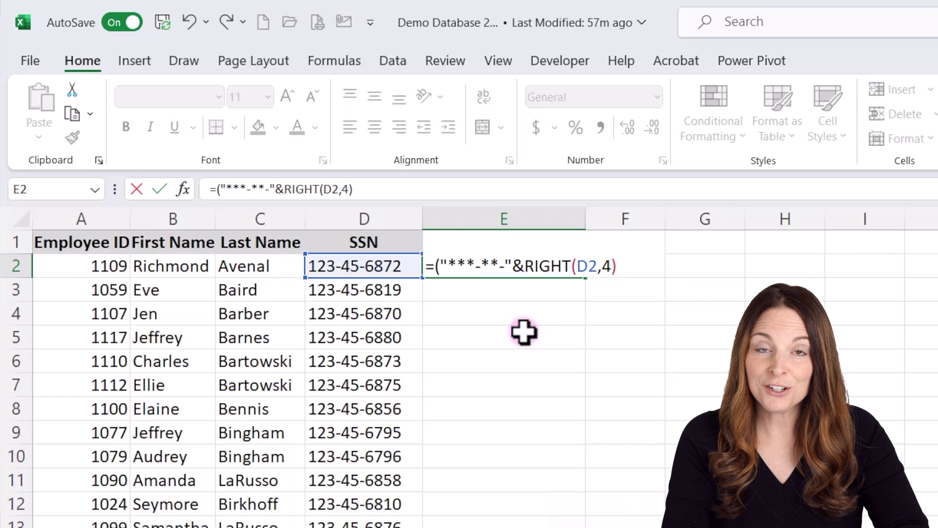
pyautogui.write(')')
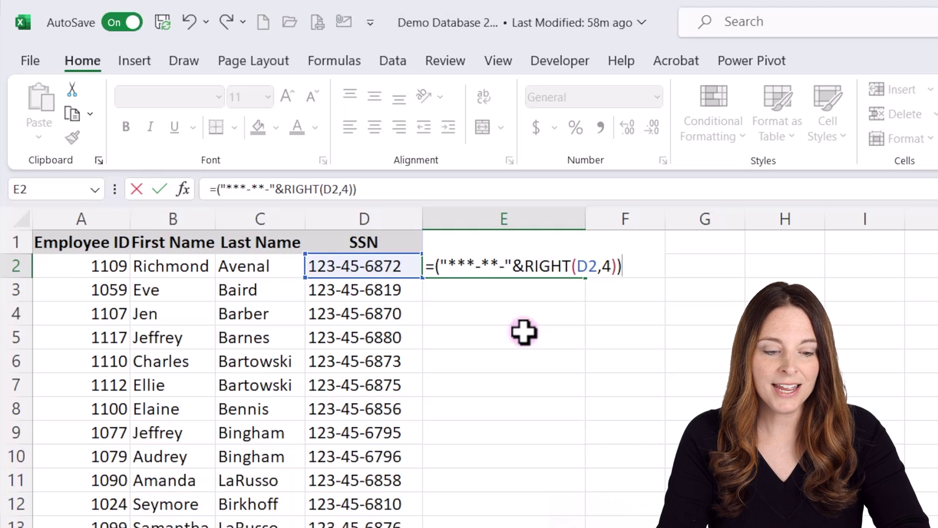
pyautogui.press('Return')
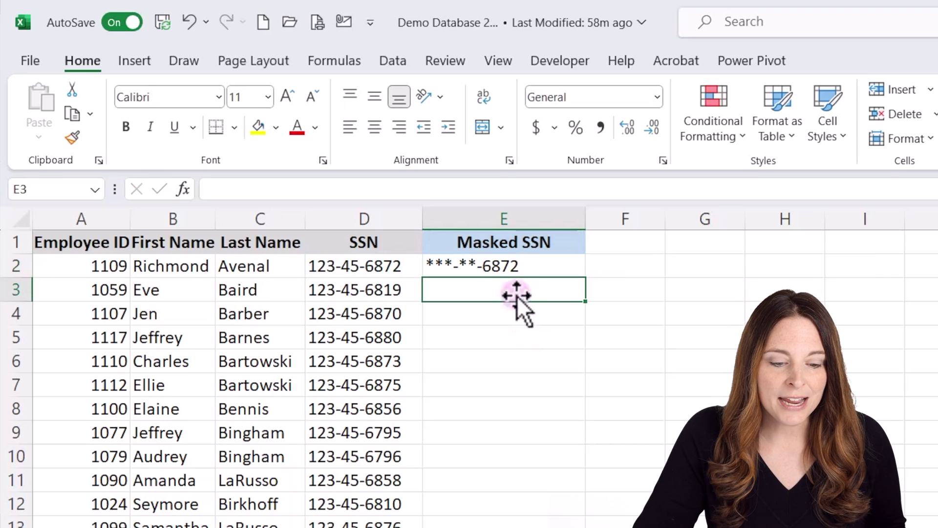
# Fill E2's masking formula down the Masked SSN column for all employees.
pyautogui.click(521, 266)
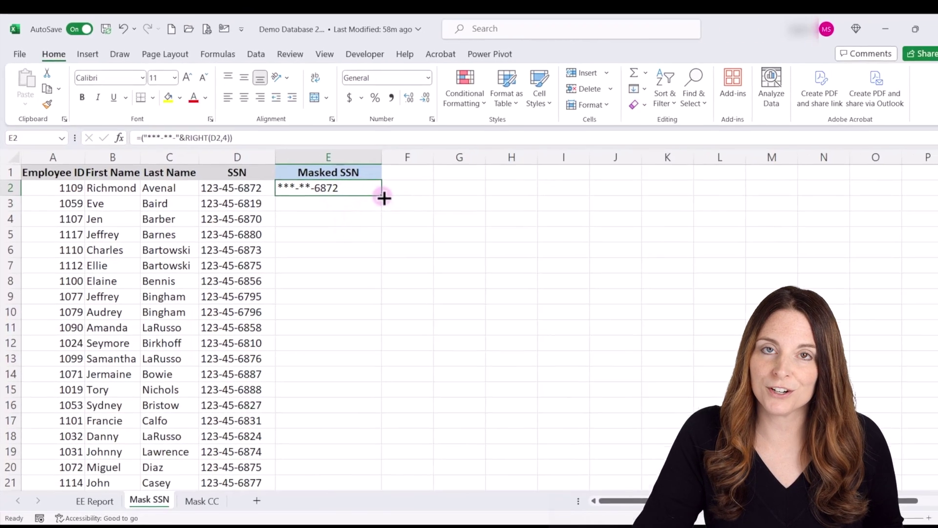
pyautogui.doubleClick(374, 194)
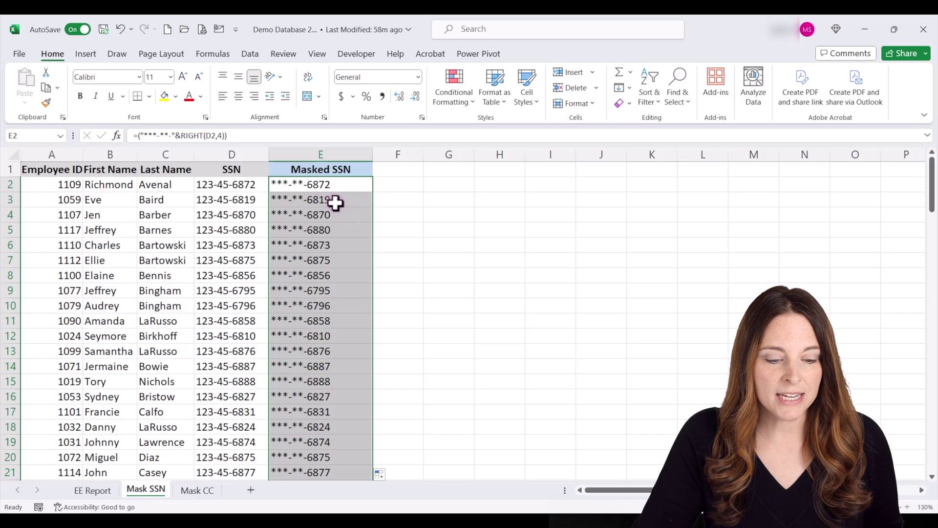
# Copy the masked SSN cells and paste them back as plain values.
pyautogui.hotkey('ctrl', 'c')
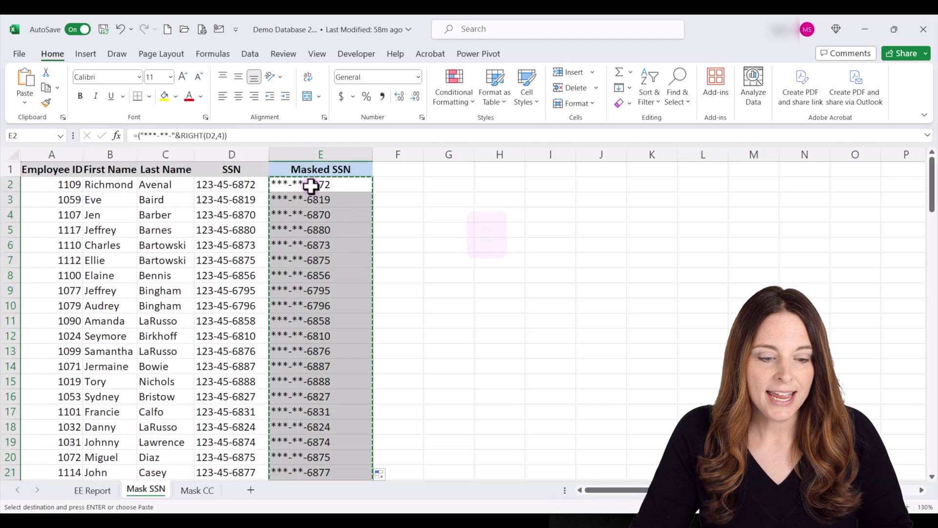
pyautogui.rightClick(317, 187)
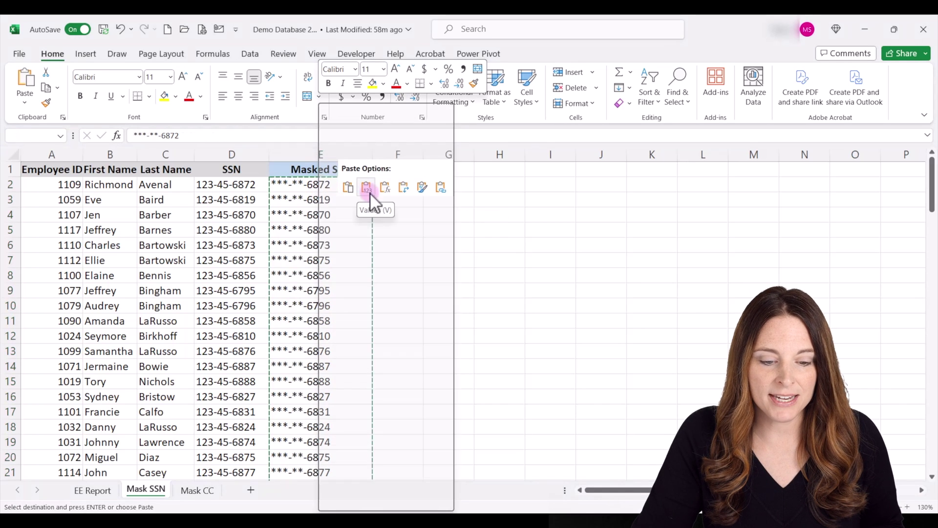
pyautogui.click(369, 190)
pyautogui.click(346, 186)
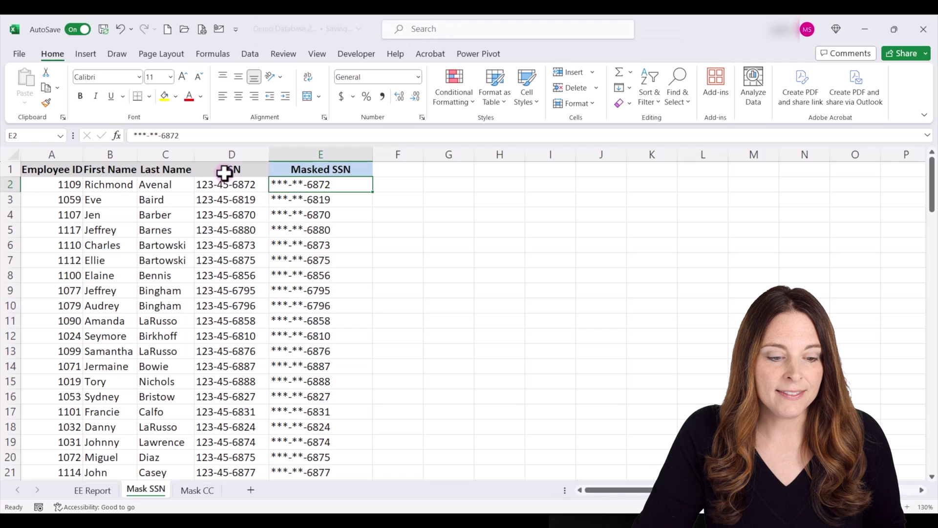
# Hide the original SSN column D and return to cell A1.
pyautogui.click(229, 155)
pyautogui.rightClick(228, 155)
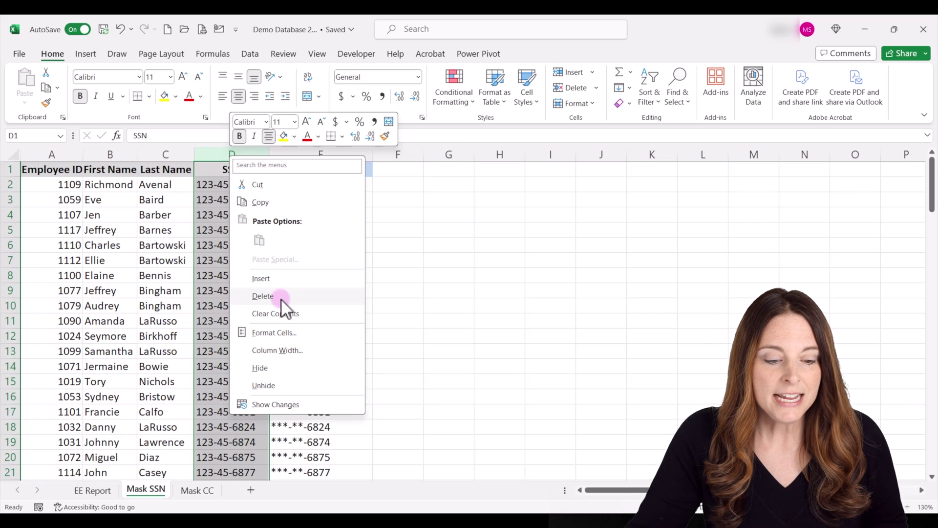
pyautogui.press('Escape')
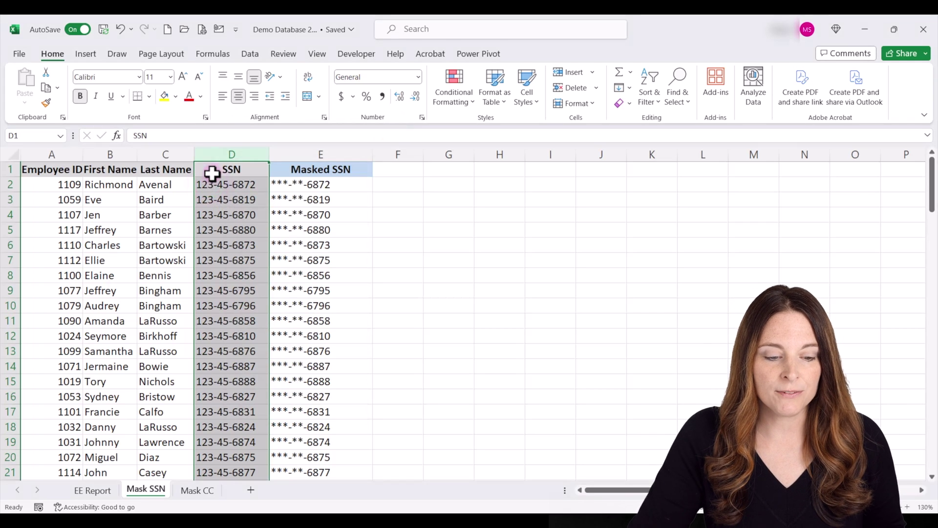
pyautogui.click(211, 173)
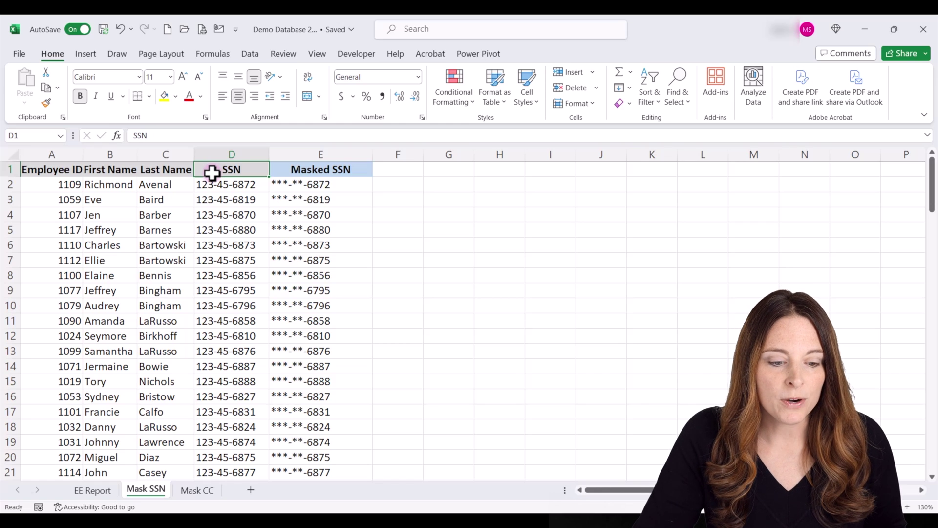
pyautogui.click(221, 155)
pyautogui.rightClick(221, 156)
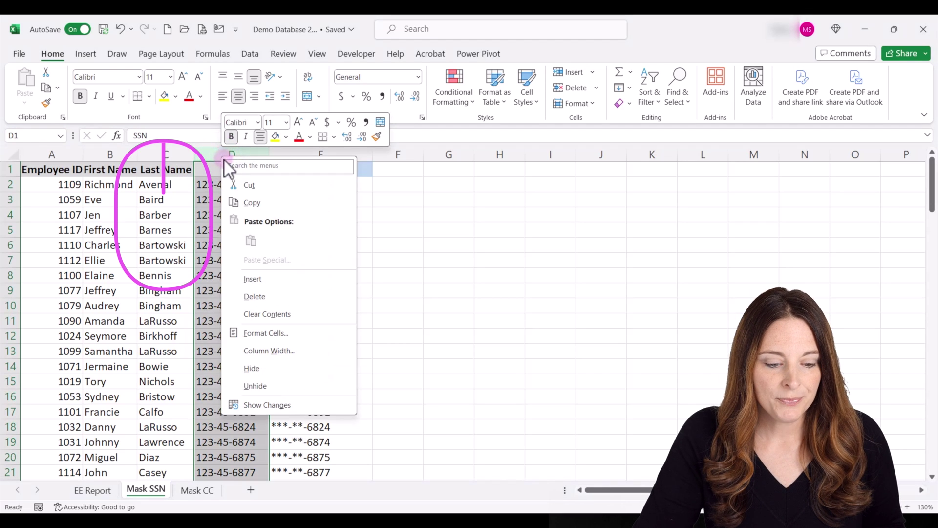
pyautogui.click(262, 368)
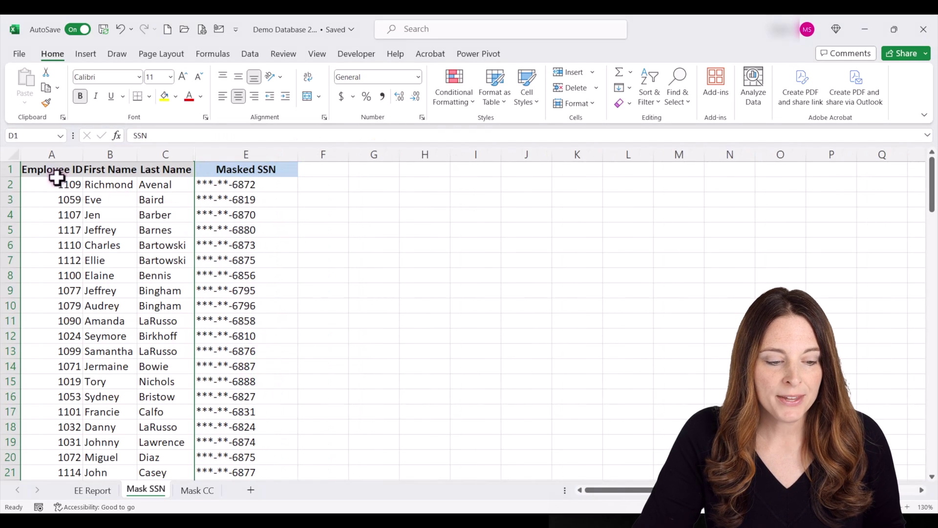
pyautogui.hotkey('ctrl', 'Home')
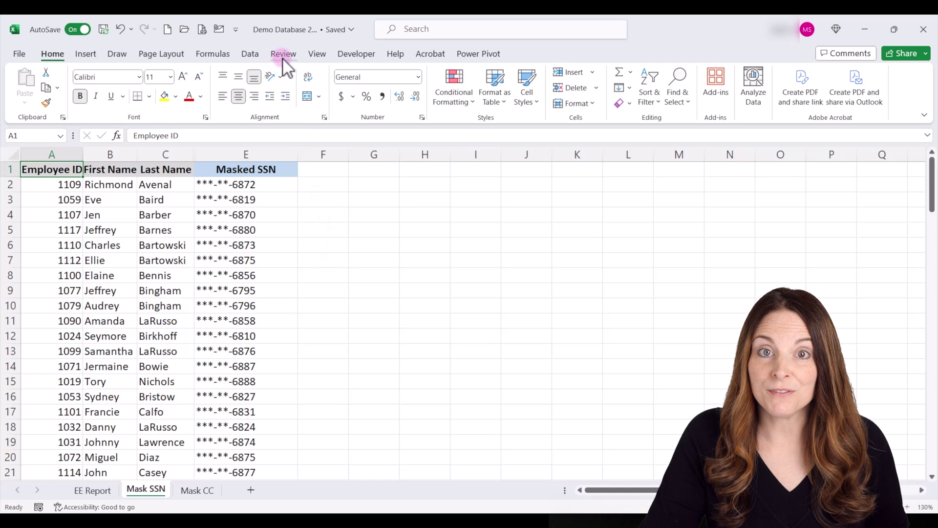
pyautogui.click(284, 55)
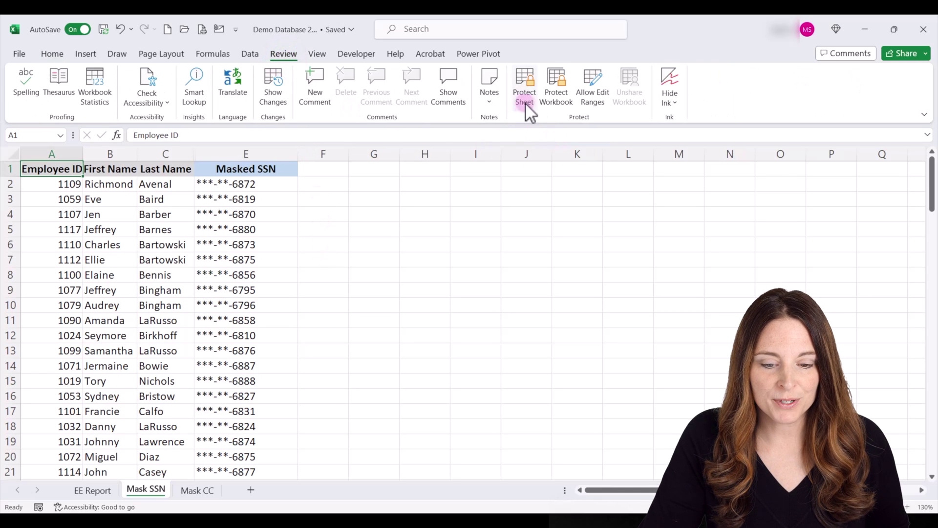
# Protect the Mask SSN sheet with a password, entering it twice to confirm.
pyautogui.click(525, 100)
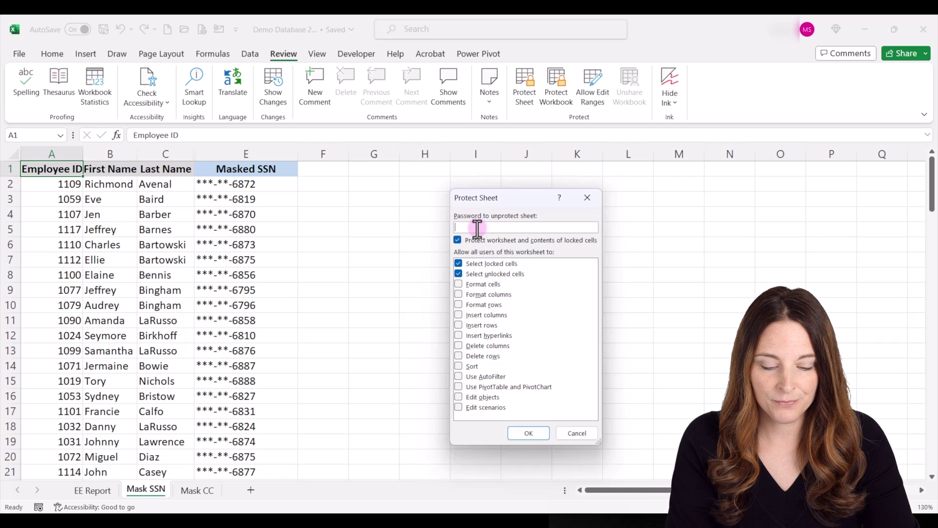
pyautogui.write('password')
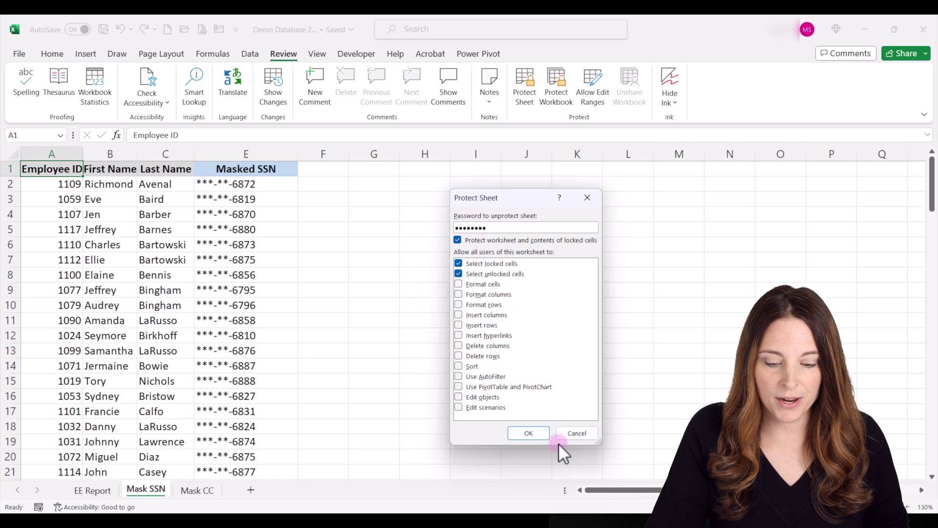
pyautogui.click(515, 435)
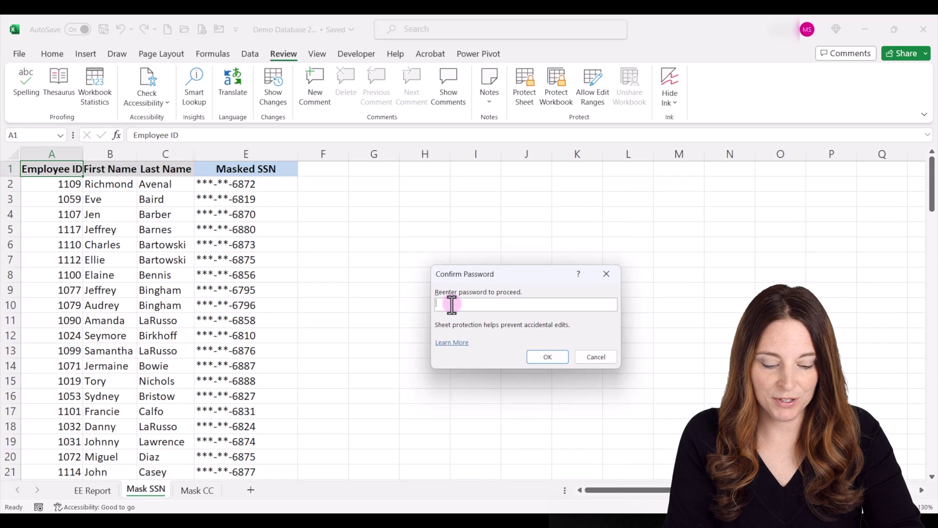
pyautogui.write('password')
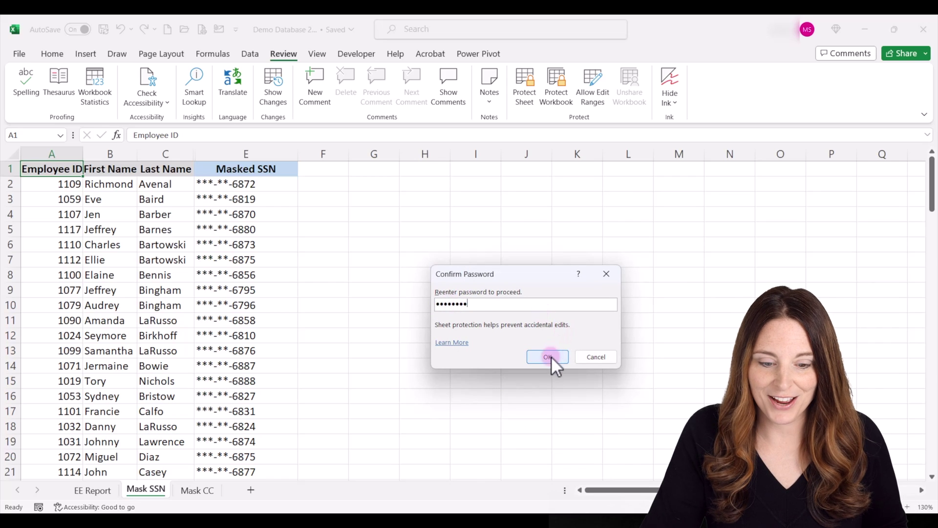
pyautogui.click(547, 357)
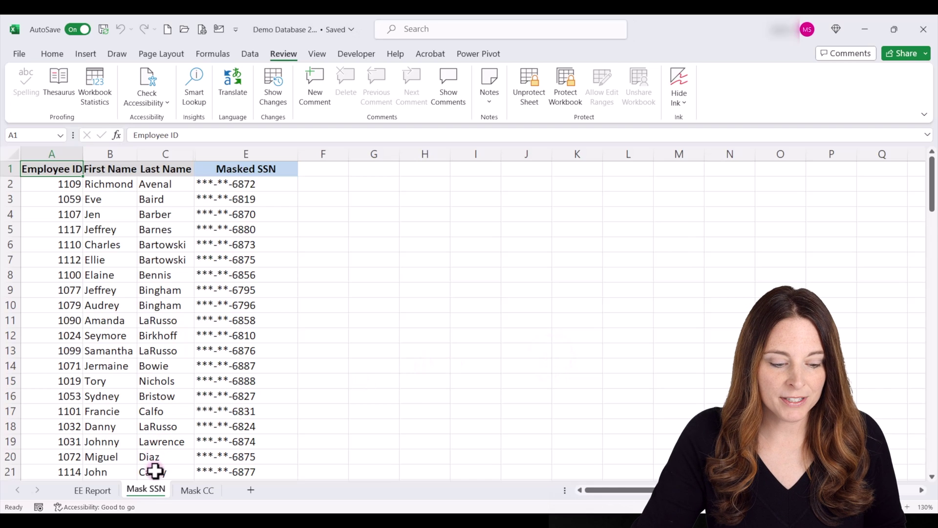
# Switch to the Mask CC sheet.
pyautogui.rightClick(150, 488)
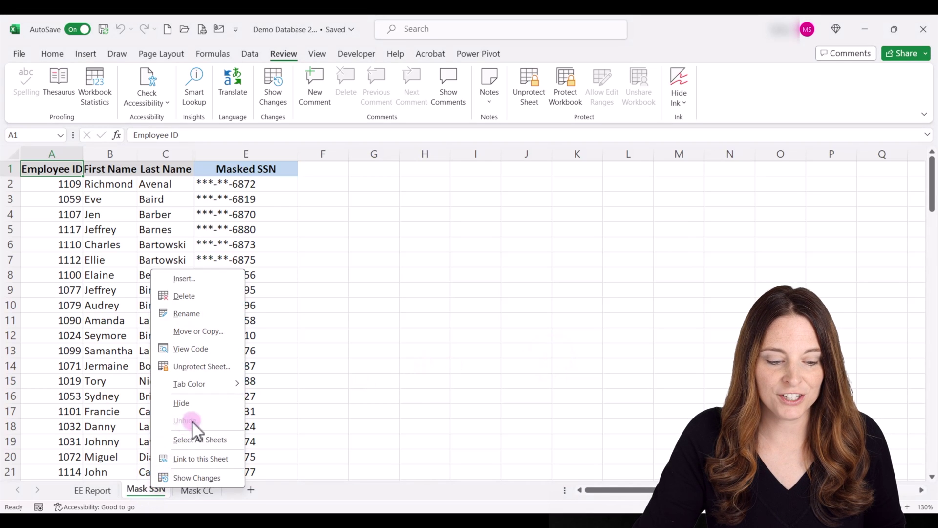
pyautogui.press('Escape')
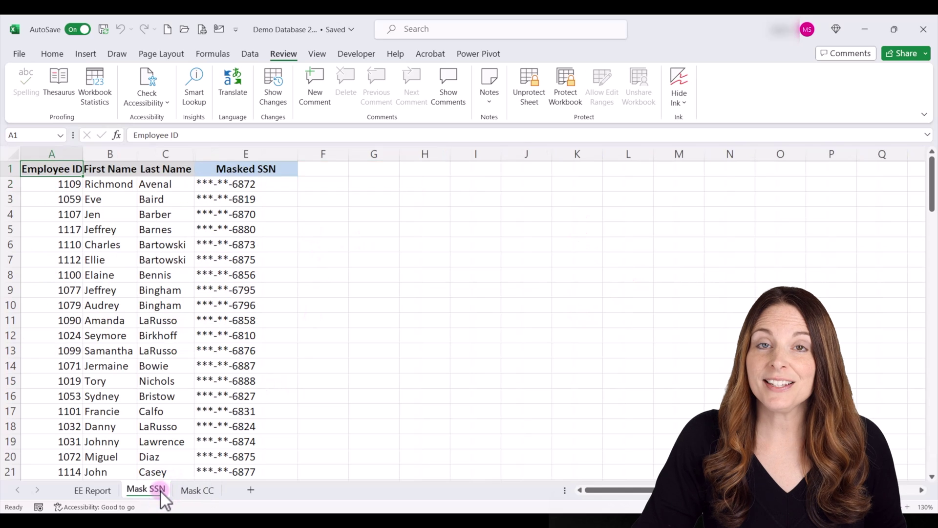
pyautogui.click(199, 489)
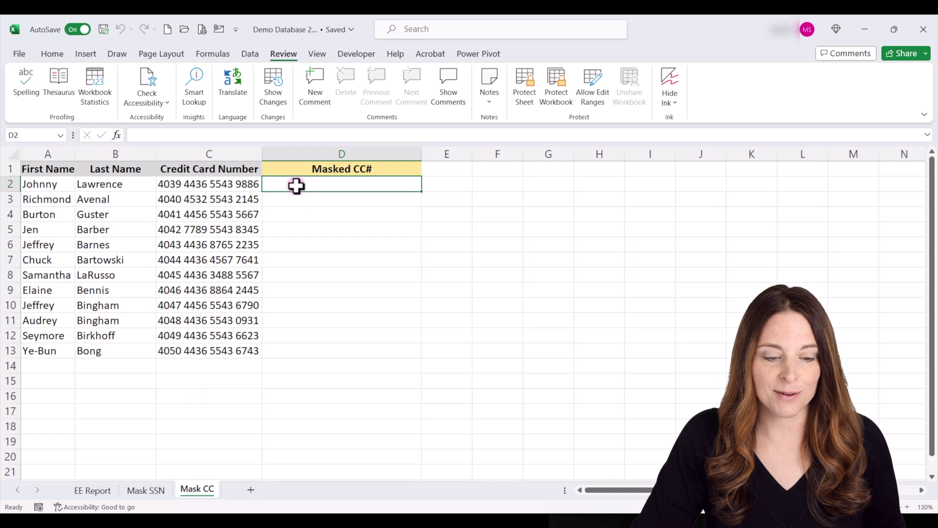
# Enter =(REPT("**** ",3)&RIGHT(C2,4)) in D2 to show **** **** **** 9886.
pyautogui.doubleClick(297, 186)
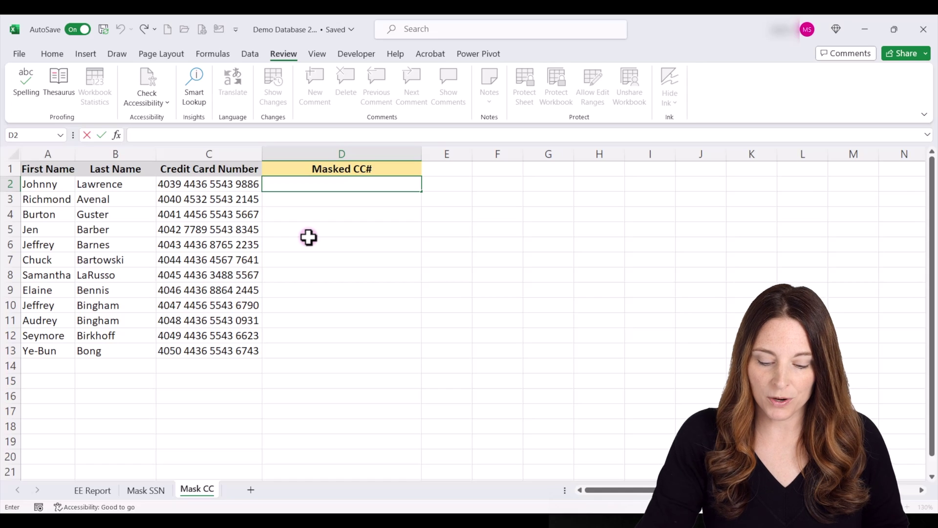
pyautogui.write('=(')
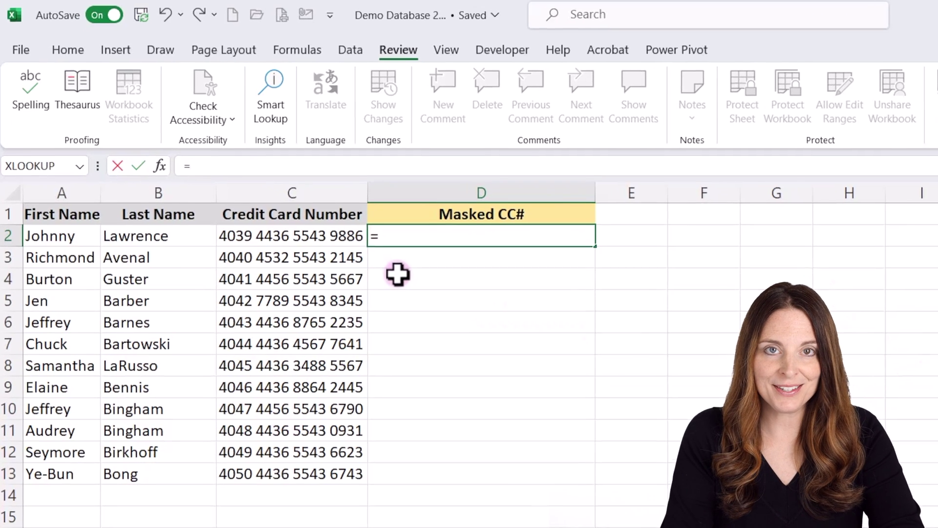
pyautogui.write('RE')
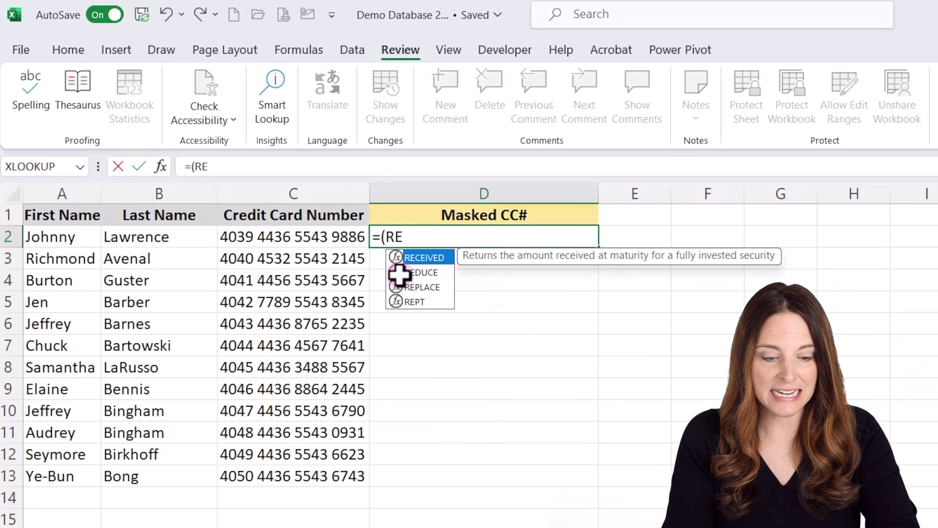
pyautogui.write('PT(')
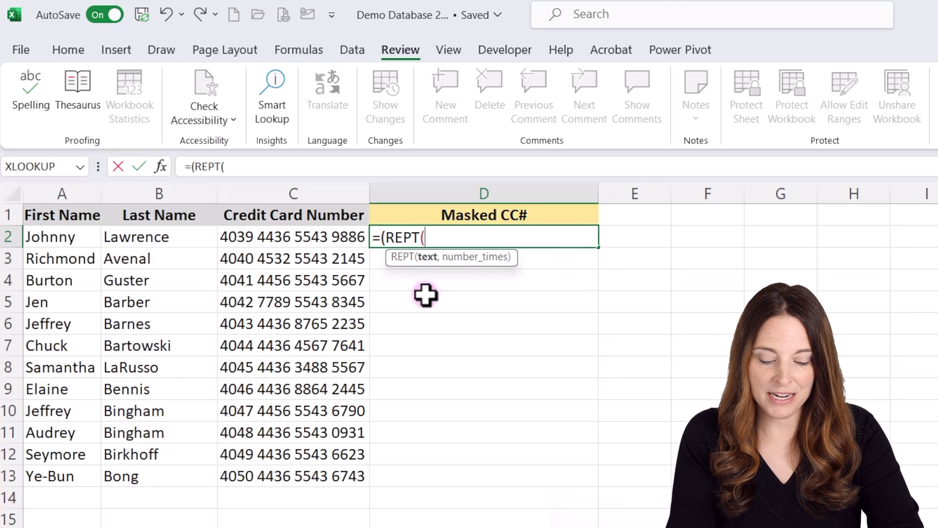
pyautogui.write('"')
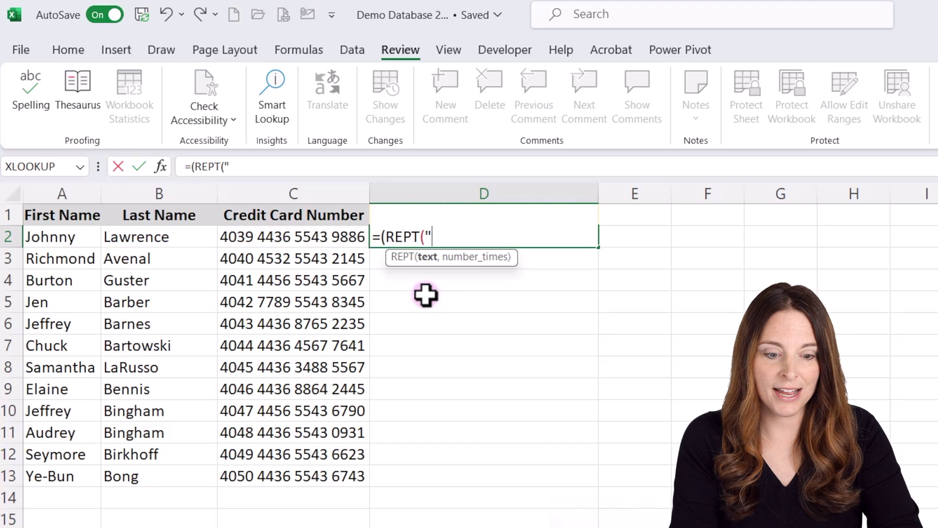
pyautogui.write('**** ')
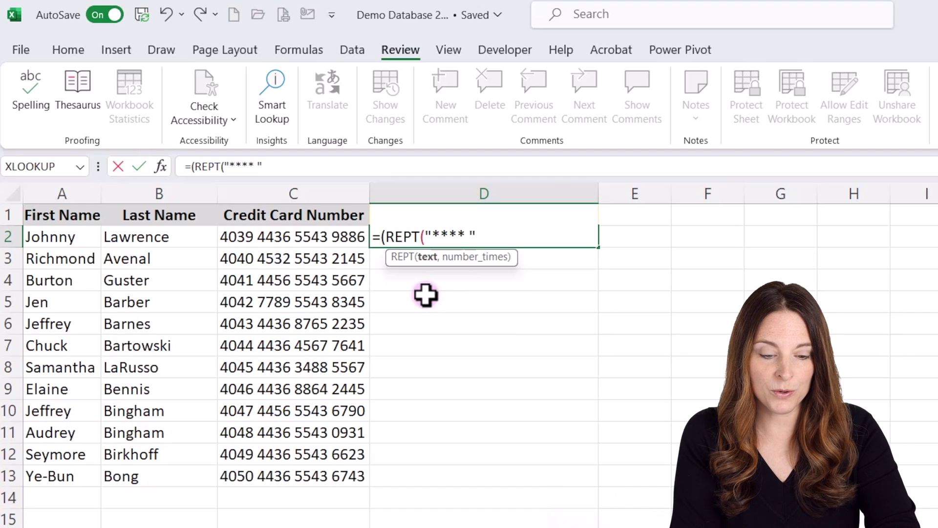
pyautogui.write('",')
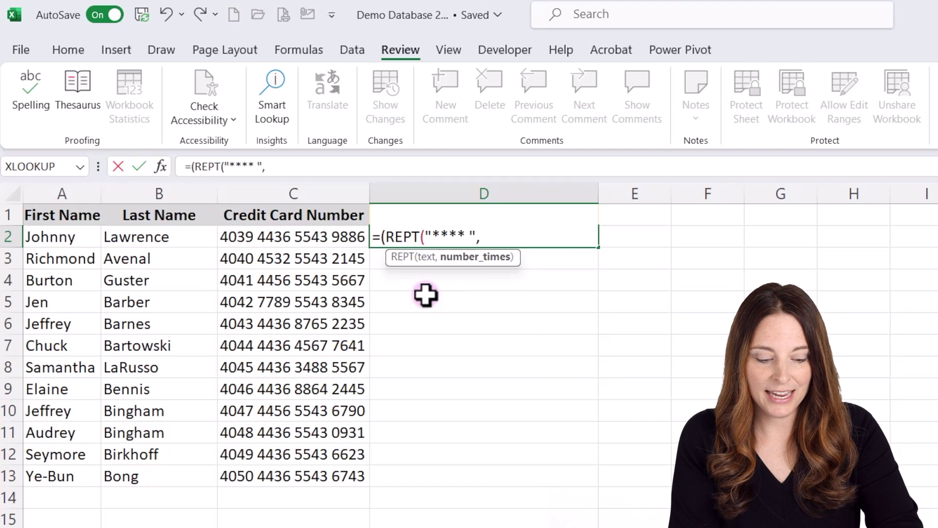
pyautogui.write('3')
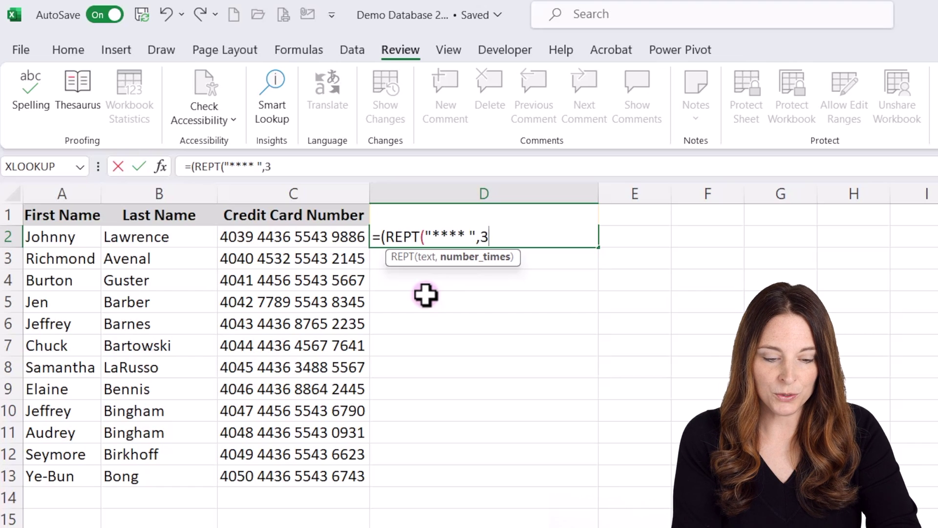
pyautogui.write(')')
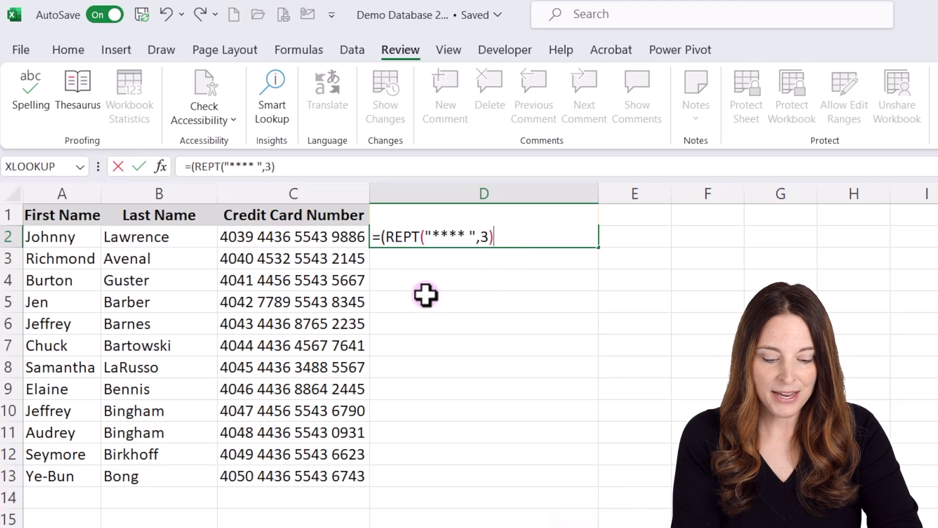
pyautogui.write('&')
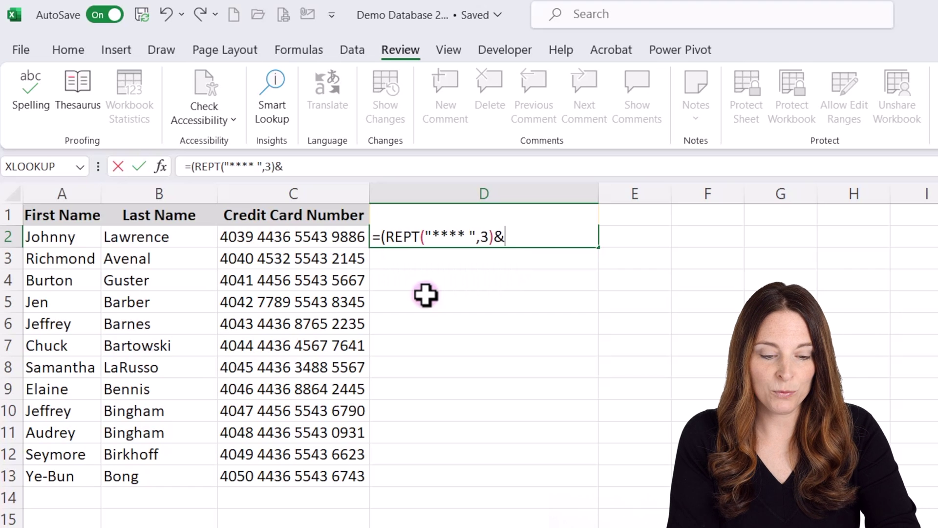
pyautogui.write('RIGHT')
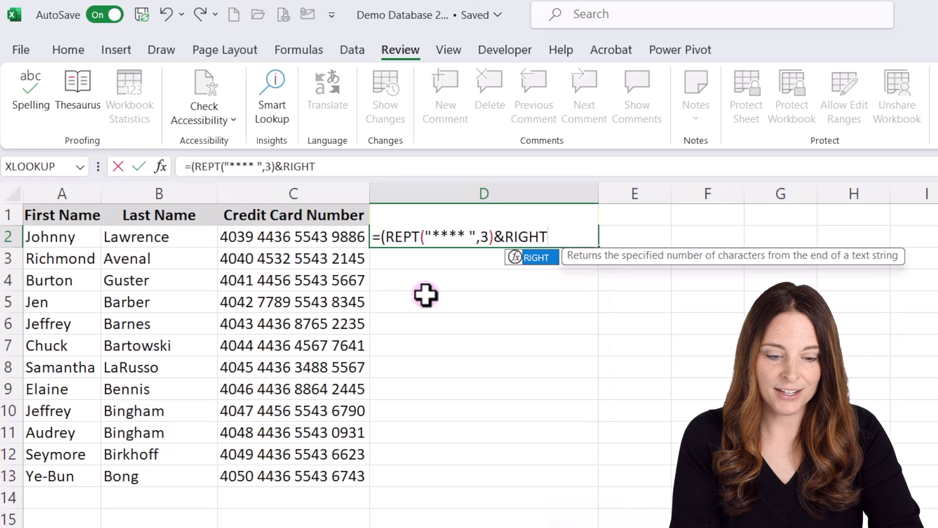
pyautogui.write('(')
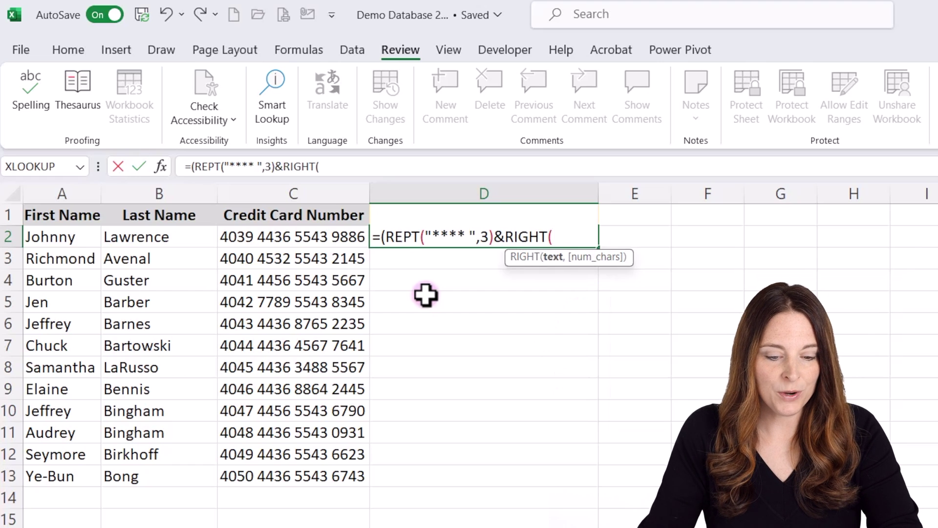
pyautogui.click(320, 237)
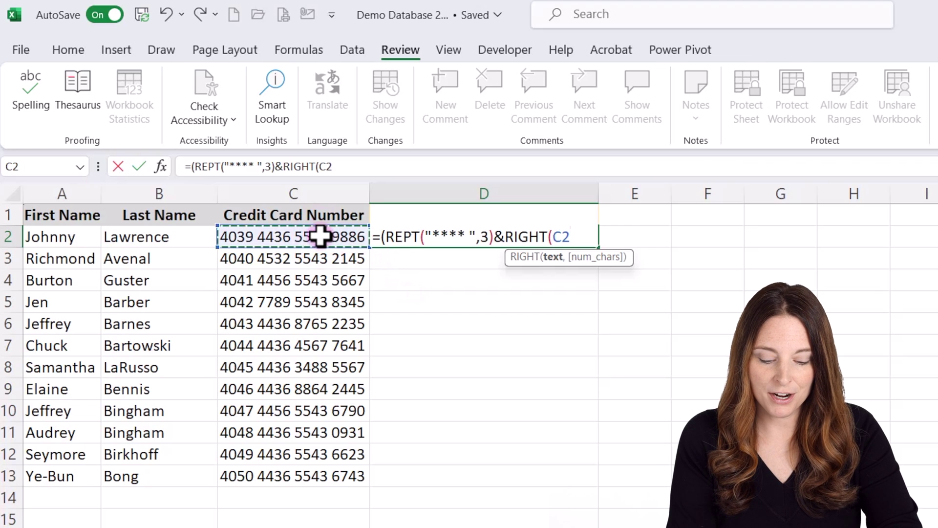
pyautogui.write(',4')
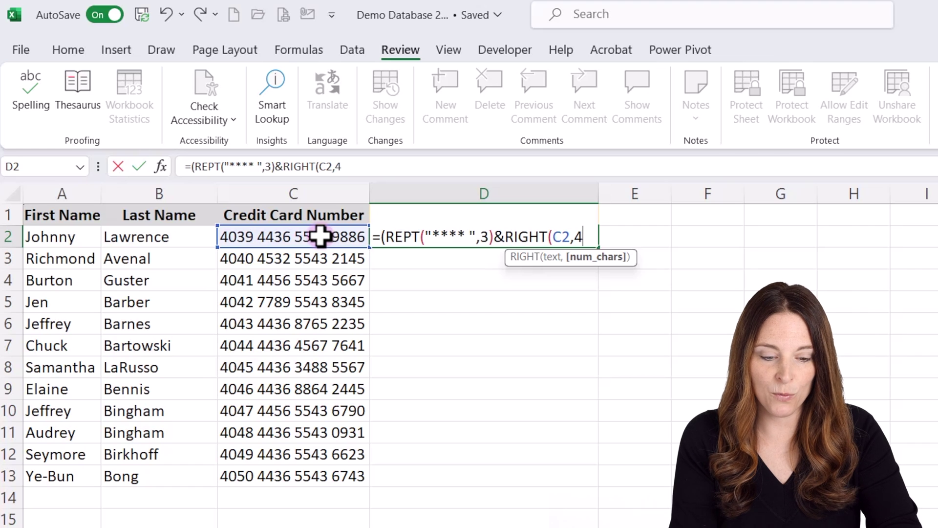
pyautogui.write(')')
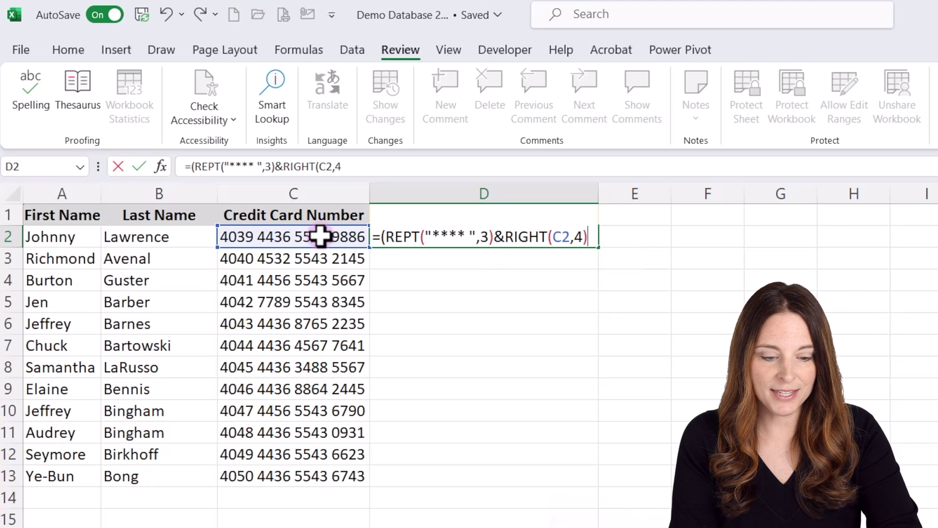
pyautogui.write(')')
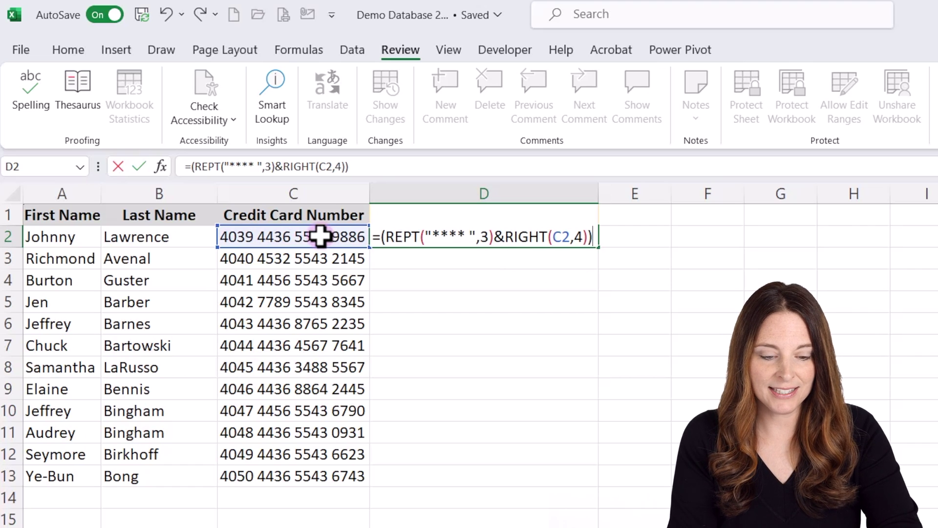
pyautogui.press('Return')
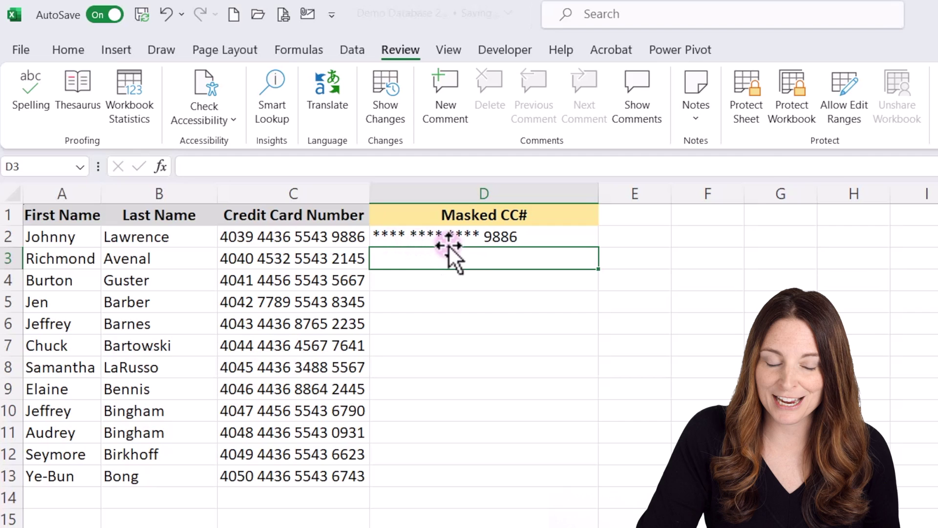
# Fill D2's masking formula down to row 13 and paste D2:D13 back as values.
pyautogui.click(533, 236)
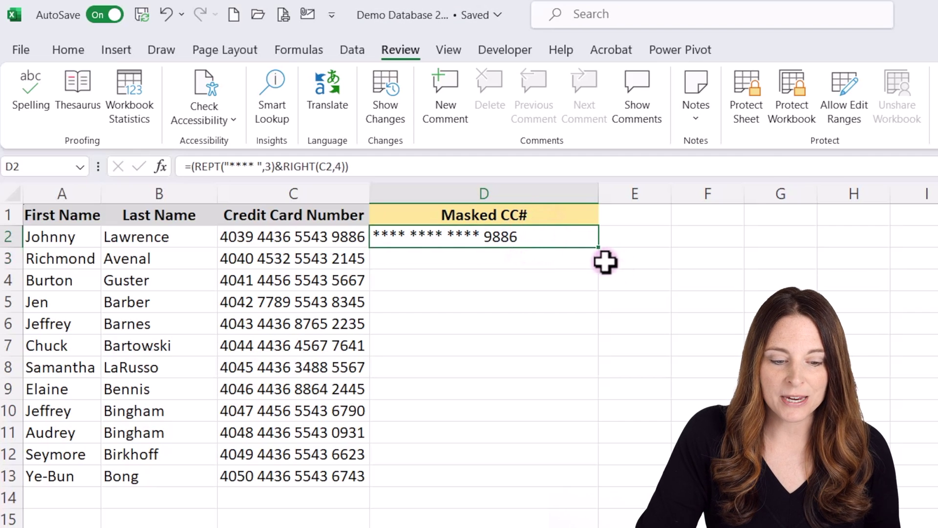
pyautogui.doubleClick(598, 248)
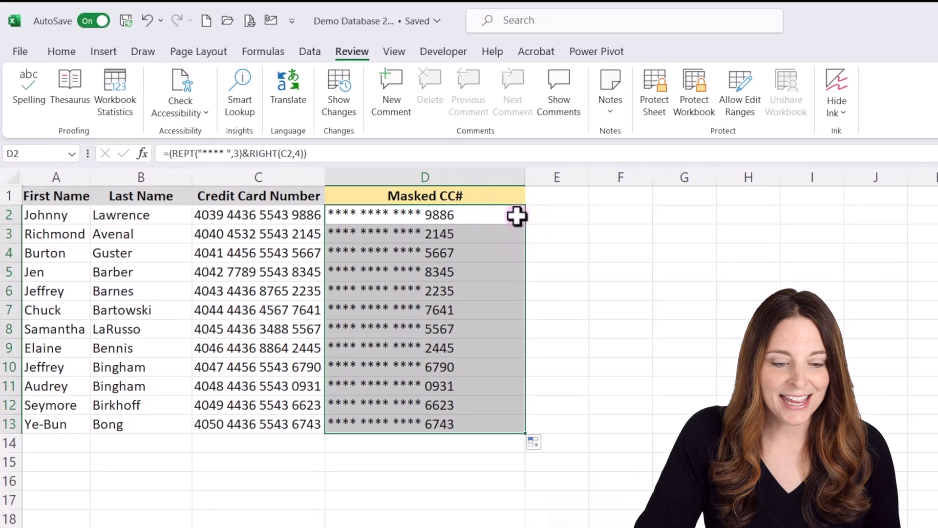
pyautogui.hotkey('ctrl', 'c')
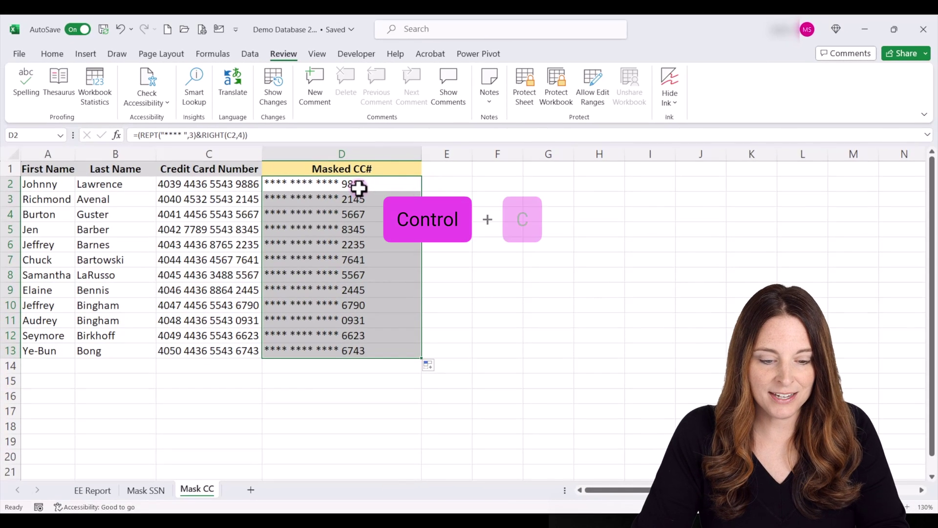
pyautogui.rightClick(359, 188)
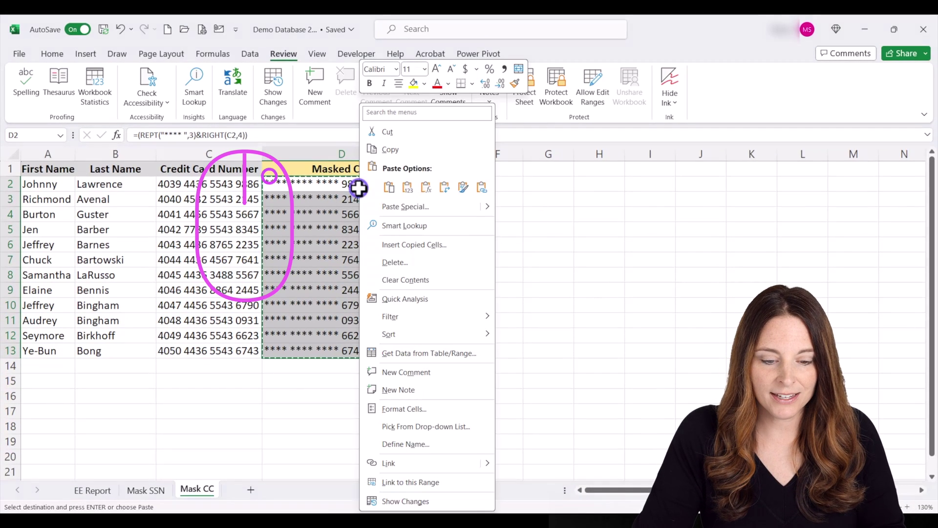
pyautogui.click(407, 187)
pyautogui.click(364, 198)
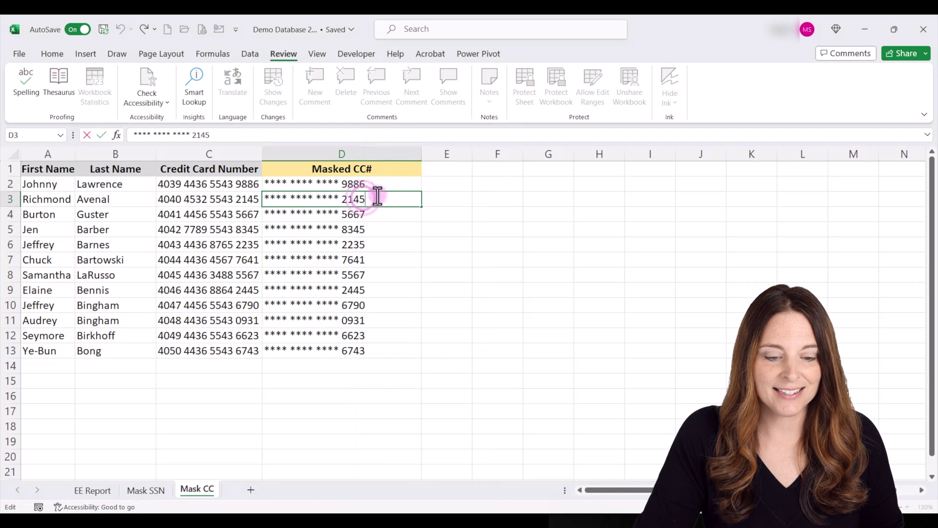
pyautogui.click(381, 168)
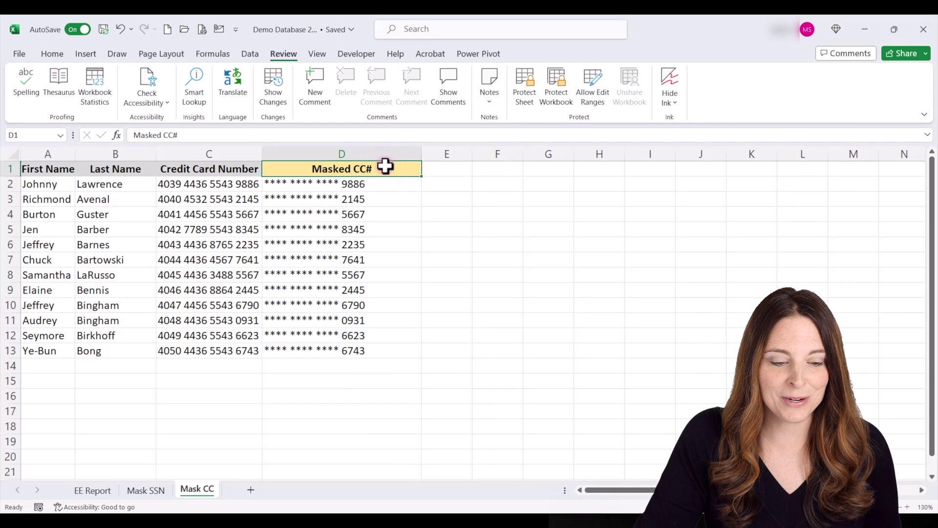
# Delete the original Credit Card Number column C.
pyautogui.click(215, 153)
pyautogui.rightClick(215, 154)
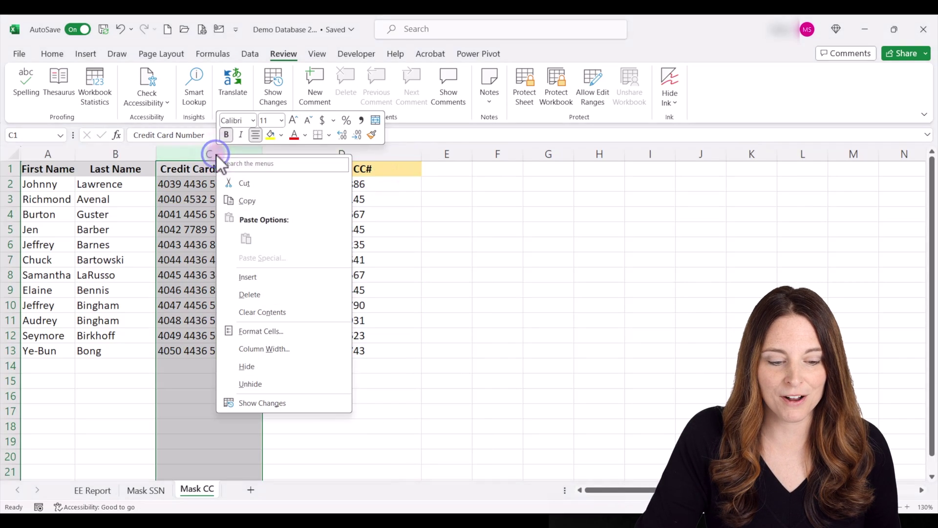
pyautogui.click(280, 294)
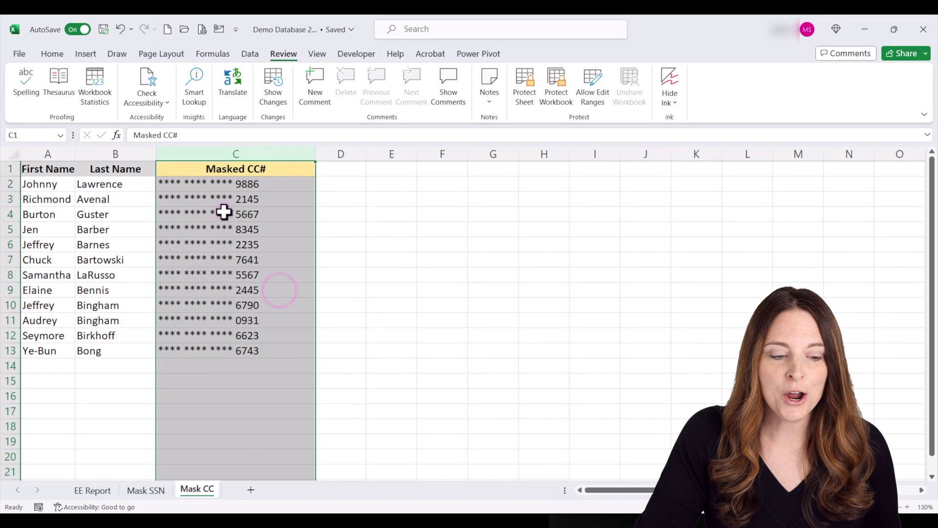
pyautogui.click(136, 170)
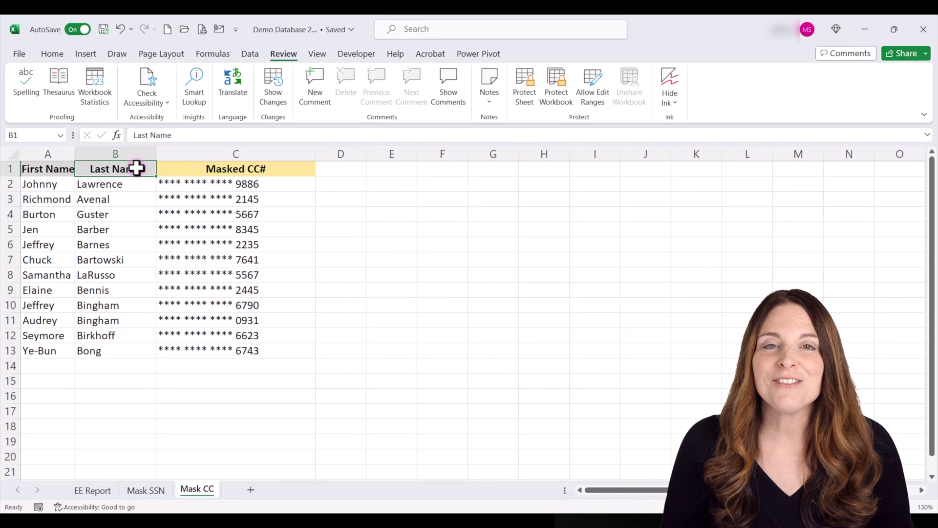